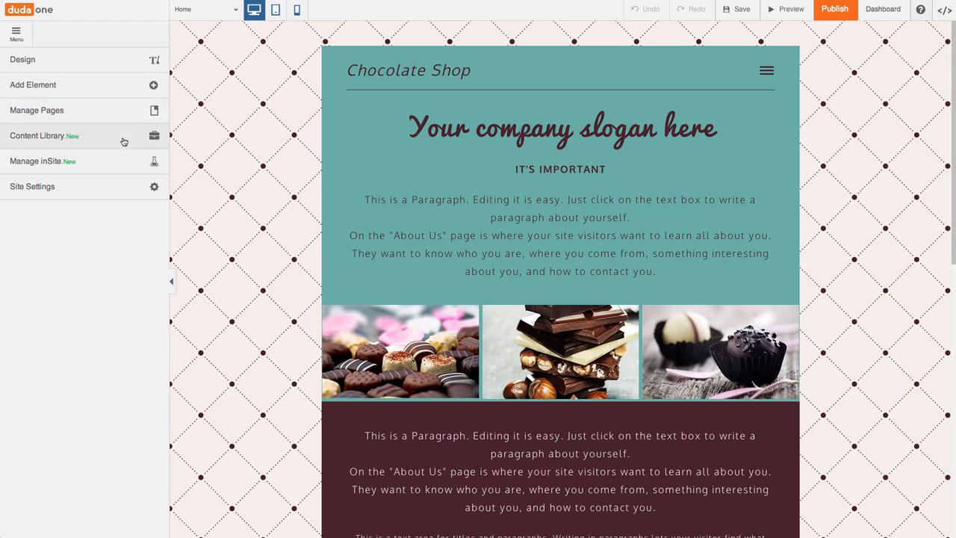
# Step: Start a new inSite for the site from the Special Promotion template
pyautogui.click(114, 171)
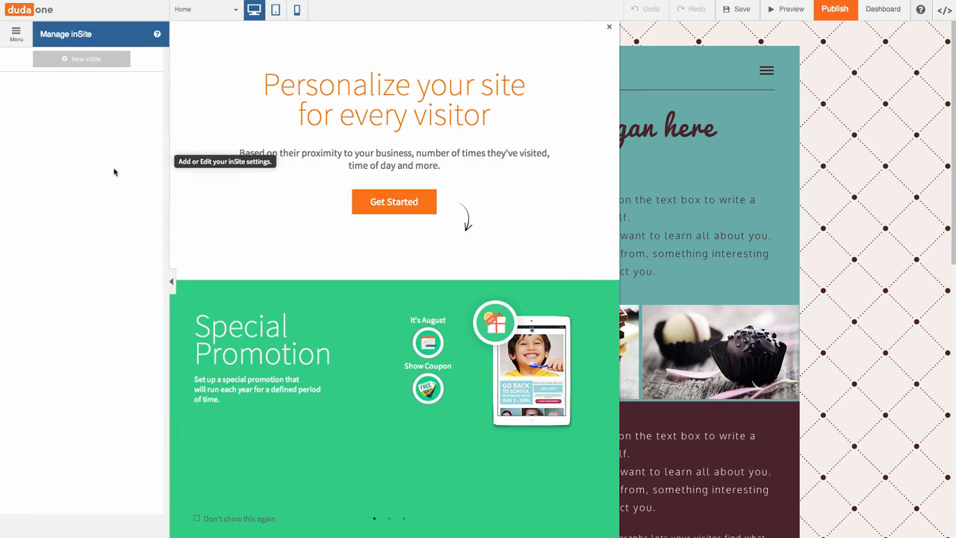
pyautogui.click(357, 205)
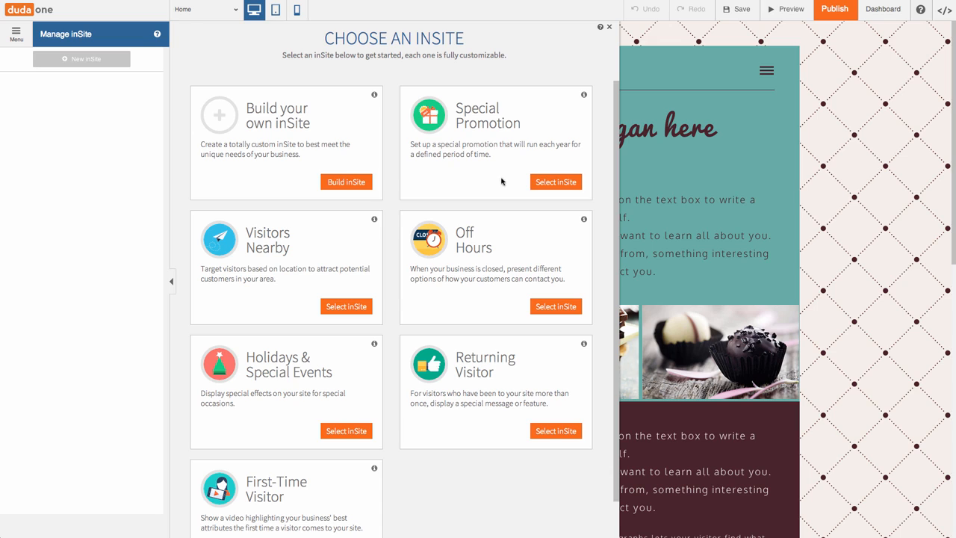
pyautogui.click(539, 187)
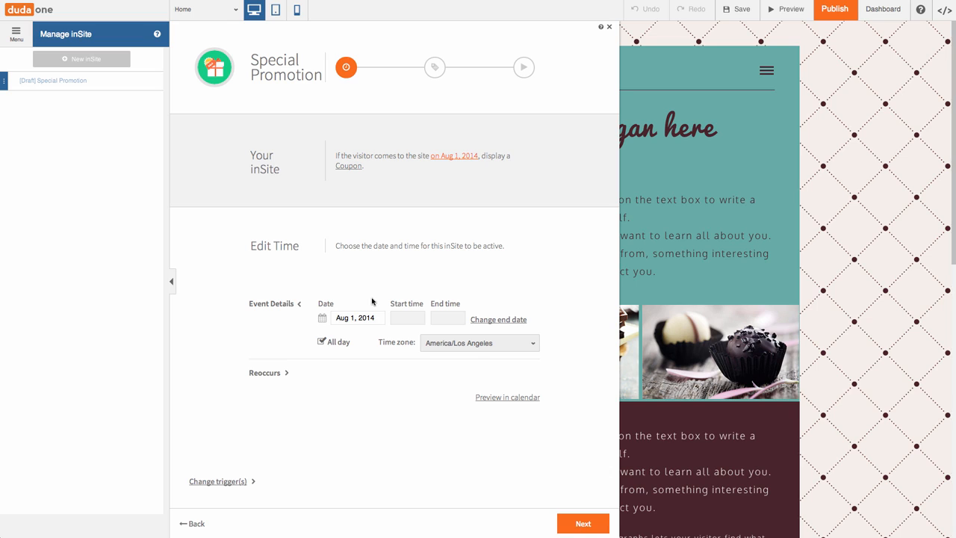
# Step: Turn off the all-day option and set the promotion to run from 2:00pm to 4:00pm in the America/Los Angeles time zone
pyautogui.click(322, 342)
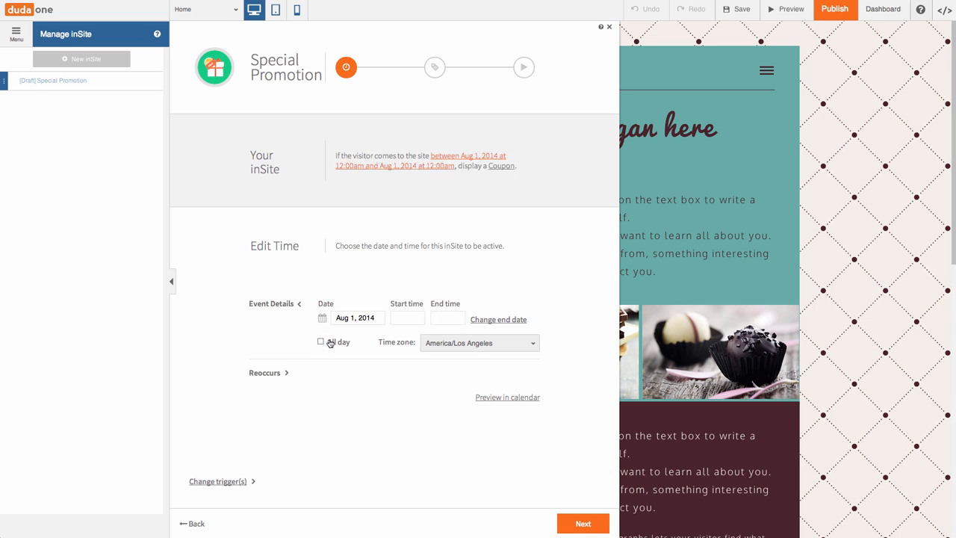
pyautogui.click(419, 319)
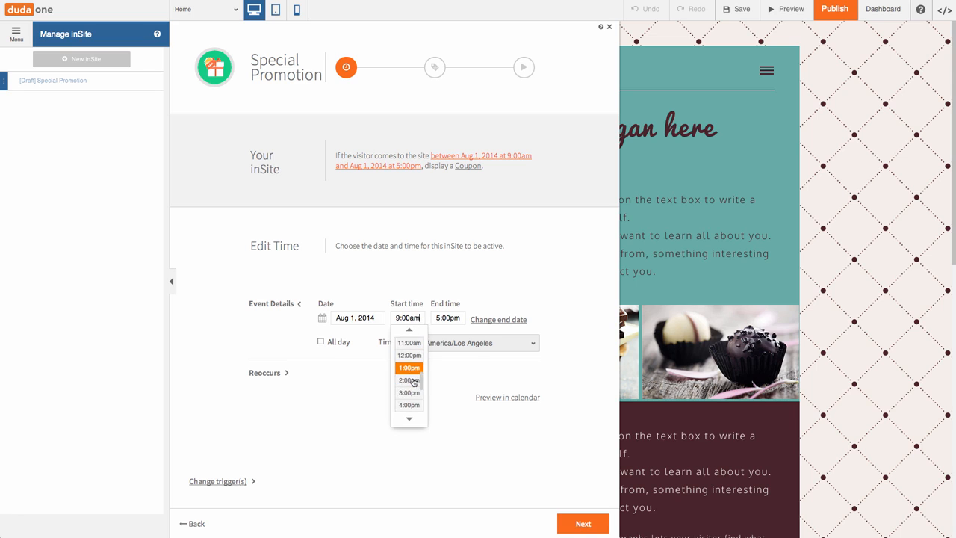
pyautogui.click(423, 365)
pyautogui.click(452, 319)
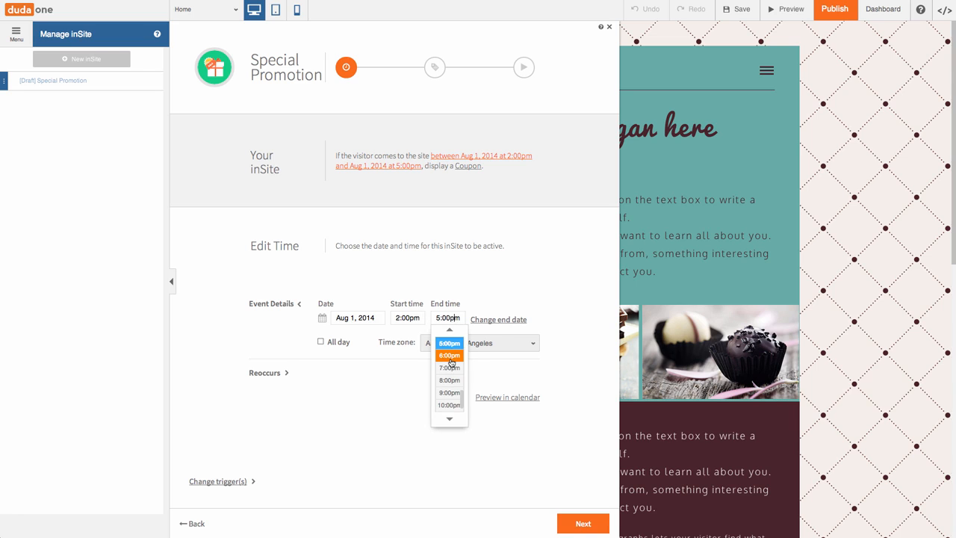
pyautogui.click(450, 346)
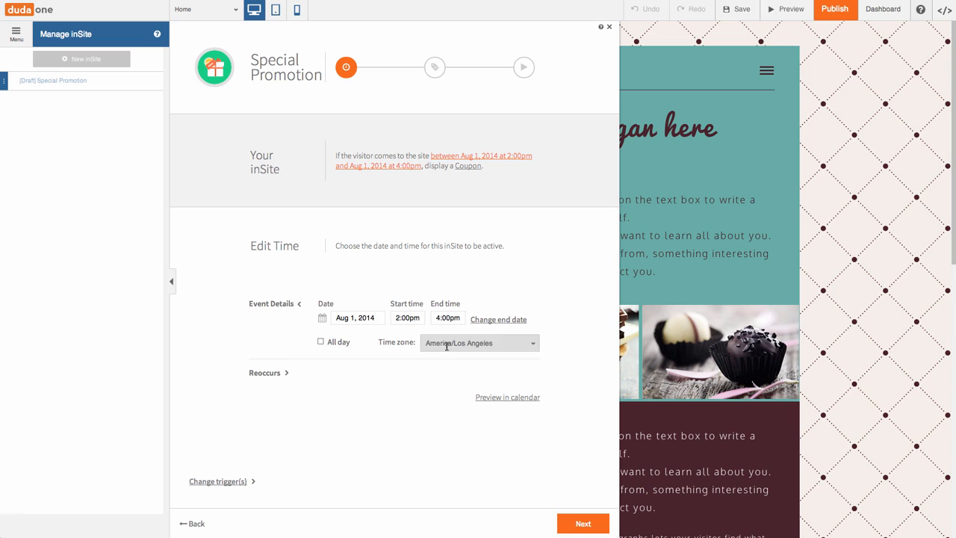
pyautogui.click(436, 346)
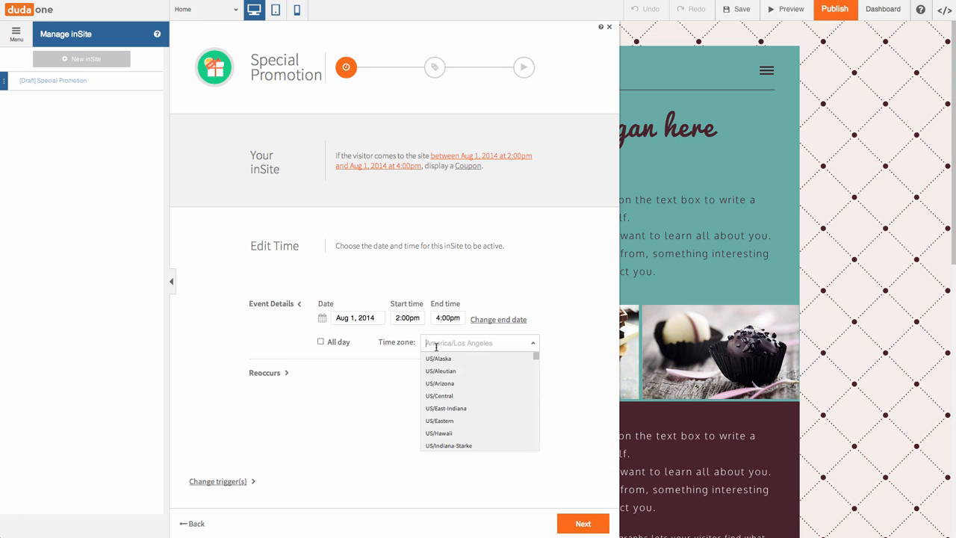
pyautogui.click(410, 356)
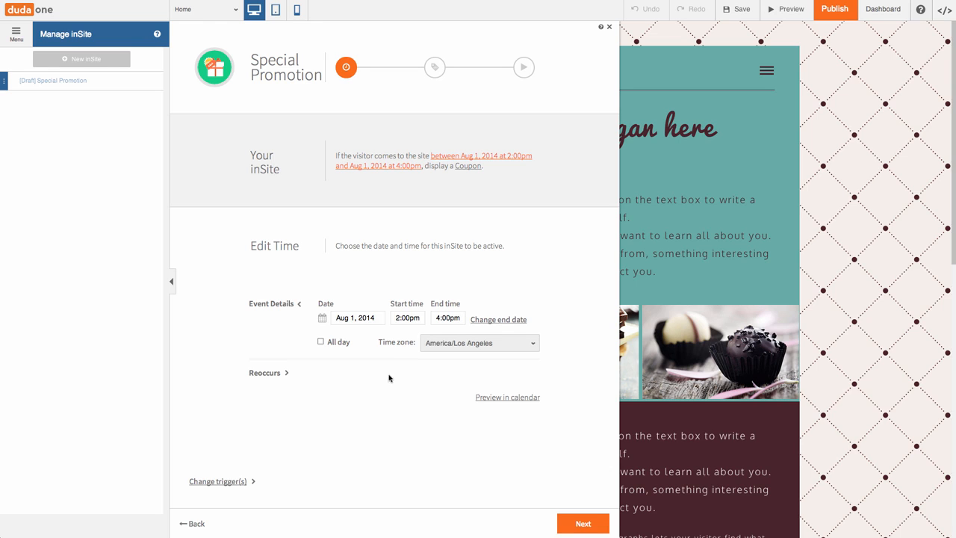
# Step: Make the promotion recur daily with a rule that never ends, keep Time as the only trigger, and continue to the layout choice
pyautogui.click(276, 377)
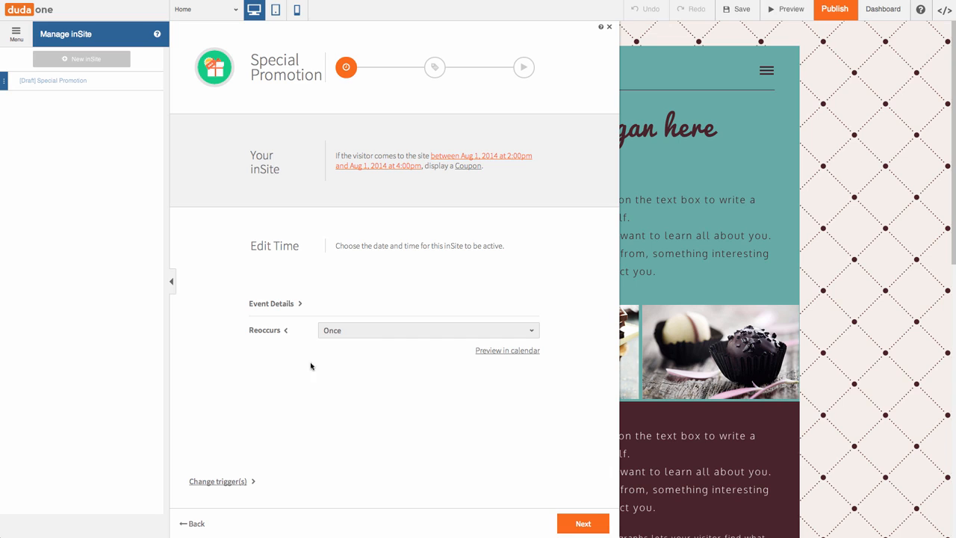
pyautogui.click(370, 334)
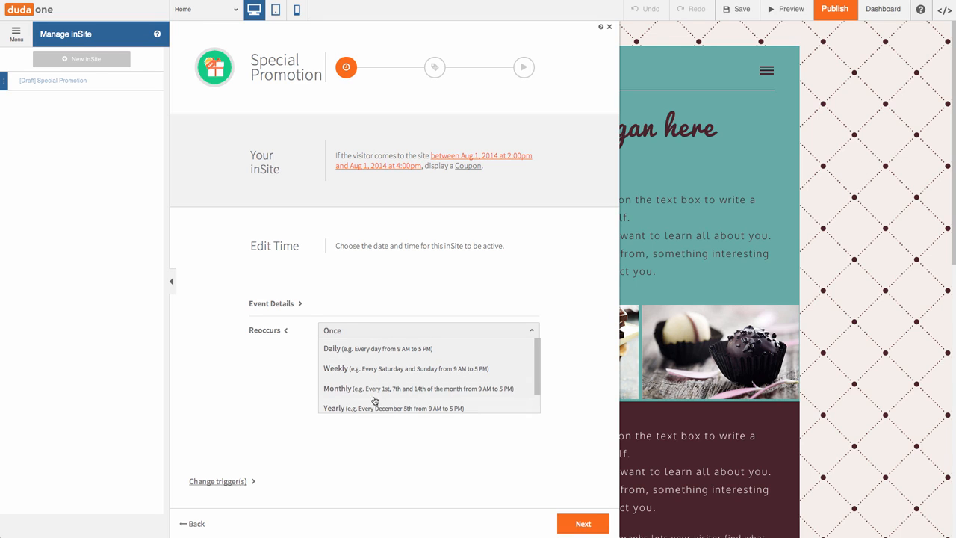
pyautogui.click(375, 349)
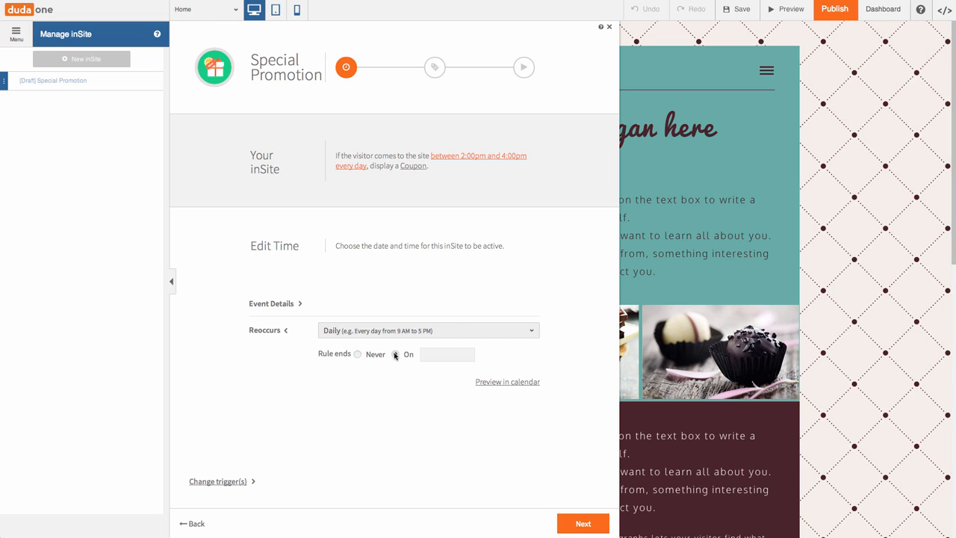
pyautogui.click(358, 355)
pyautogui.click(226, 482)
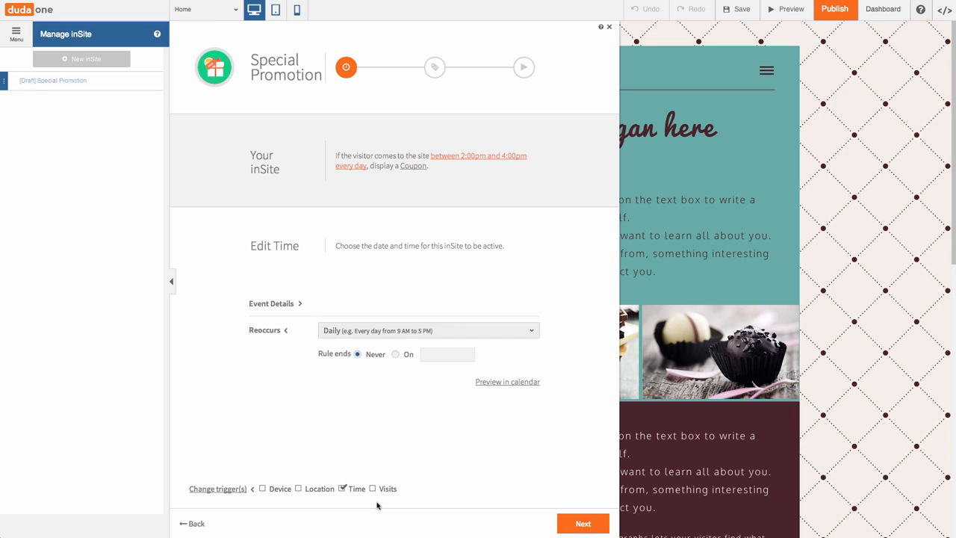
pyautogui.click(565, 527)
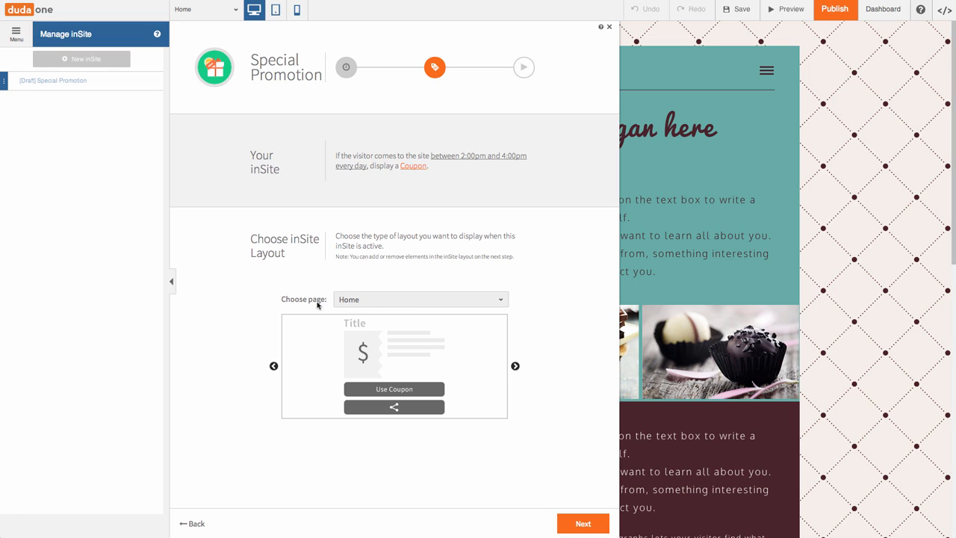
# Step: Choose the Home page and the centred coupon layout without an image, and proceed to editing the inSite on the page
pyautogui.click(483, 307)
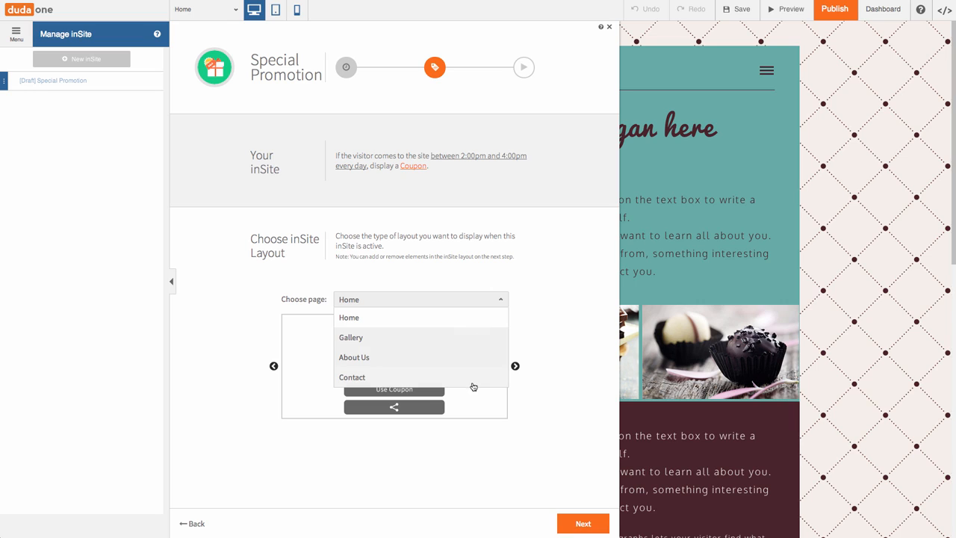
pyautogui.click(409, 322)
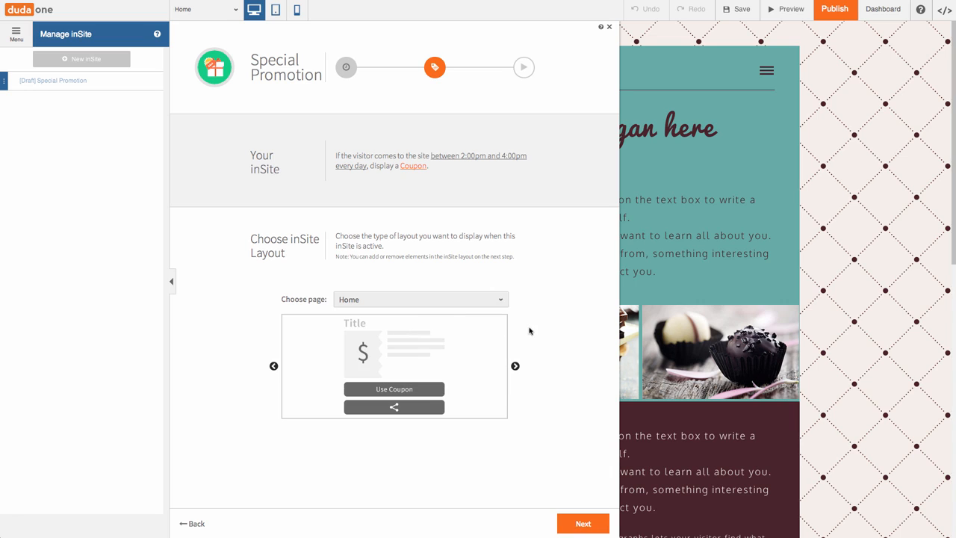
pyautogui.click(515, 367)
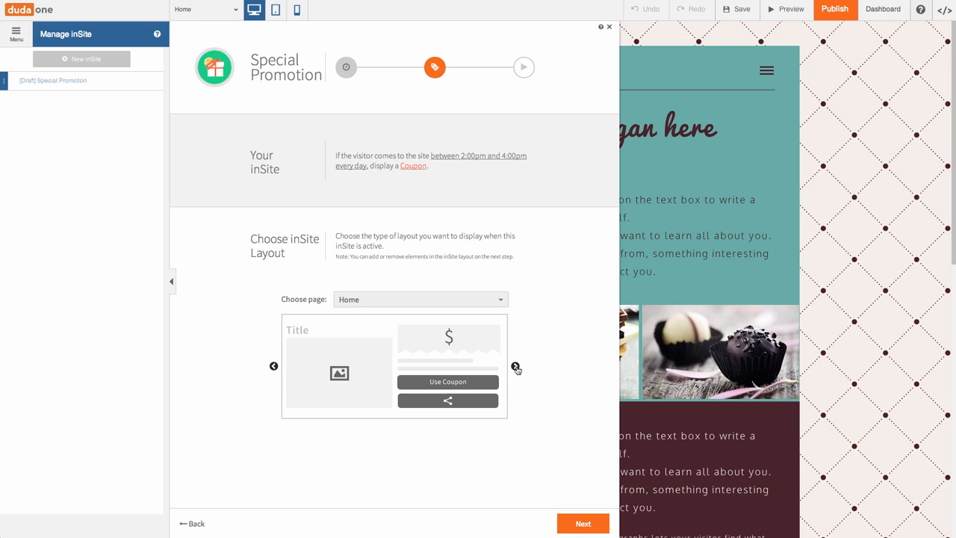
pyautogui.click(516, 366)
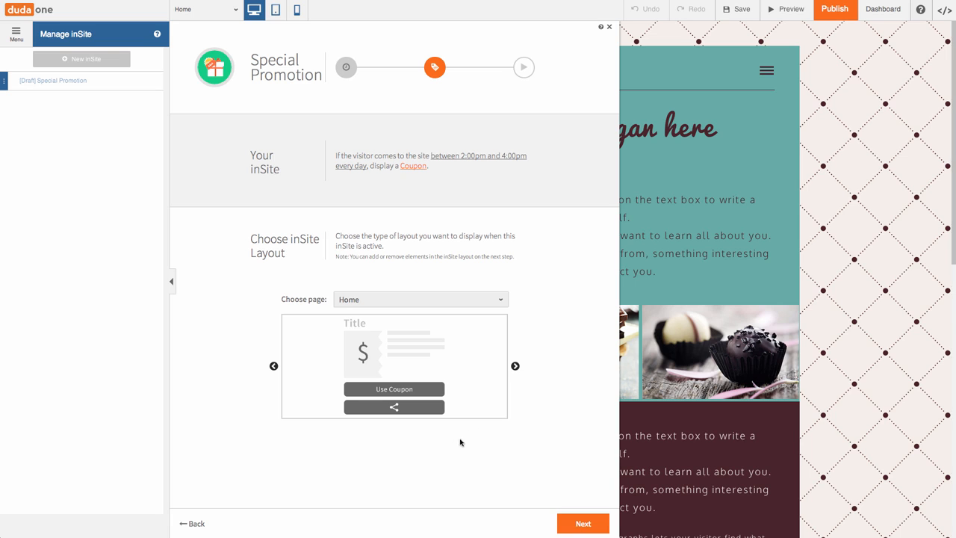
pyautogui.click(564, 520)
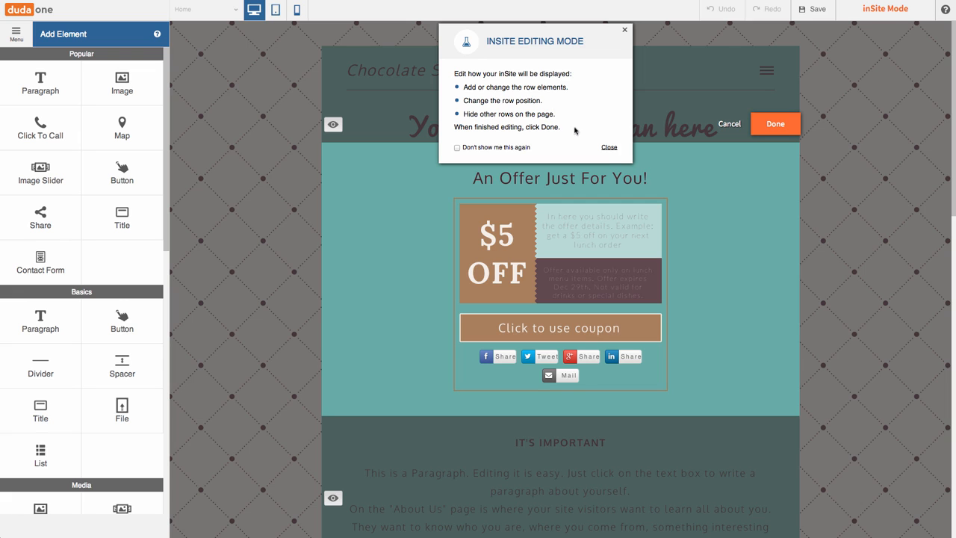
# Step: Dismiss the editing mode introduction and place the coupon row directly beneath the company slogan
pyautogui.click(608, 148)
pyautogui.moveTo(517, 158)
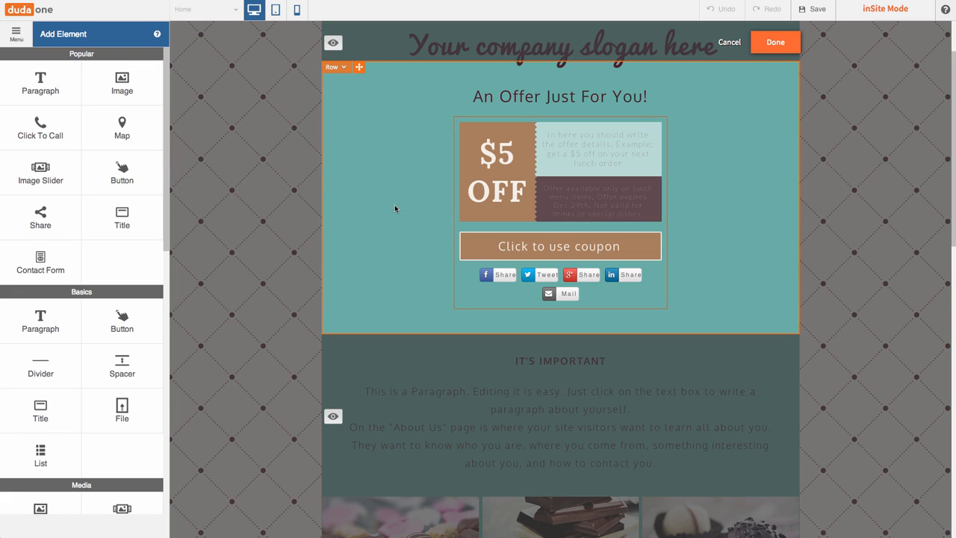
pyautogui.click(353, 67)
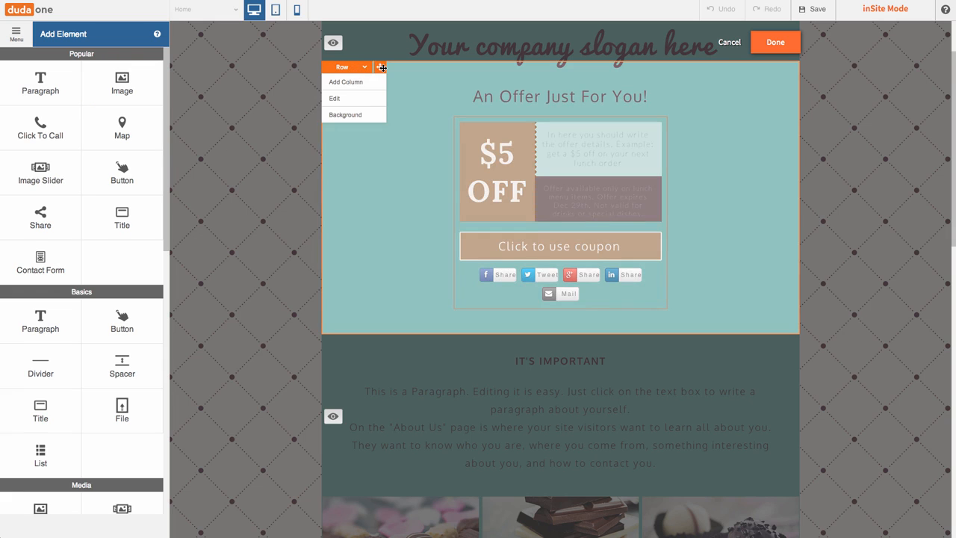
pyautogui.moveTo(381, 67); pyautogui.dragTo(386, 160)
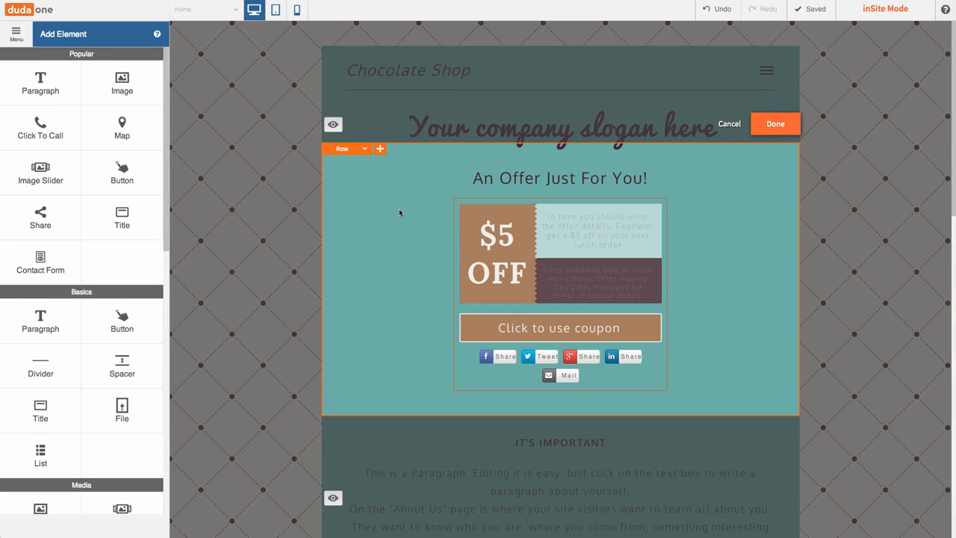
# Step: Hide the "It's Important" paragraph row while the inSite is active and finish editing the inSite layout
pyautogui.scroll(-1, 391, 329)
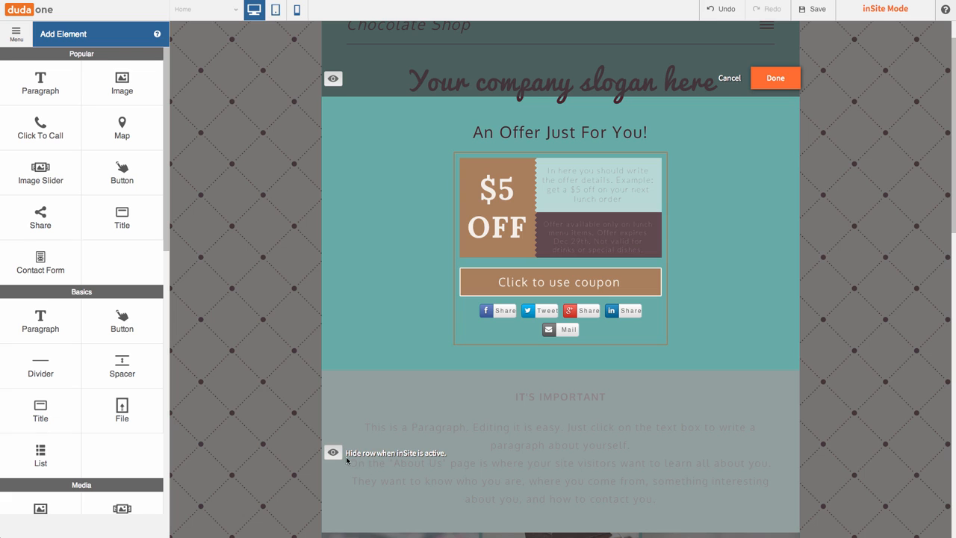
pyautogui.click(333, 457)
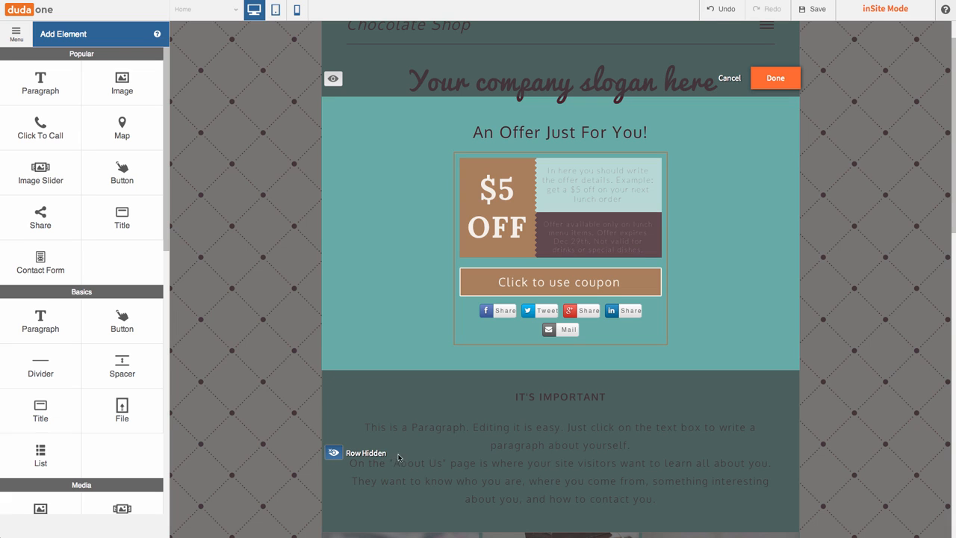
pyautogui.scroll(1, 465, 441)
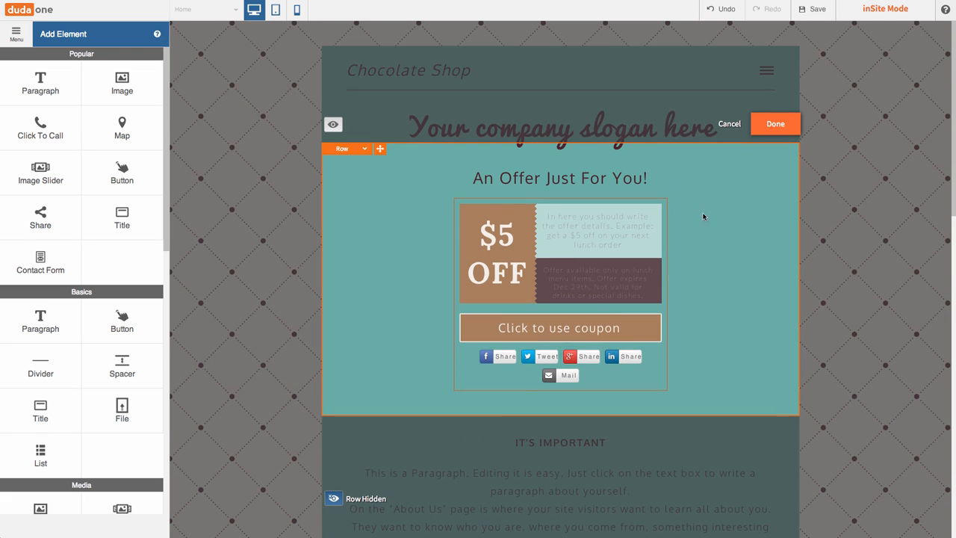
pyautogui.click(754, 124)
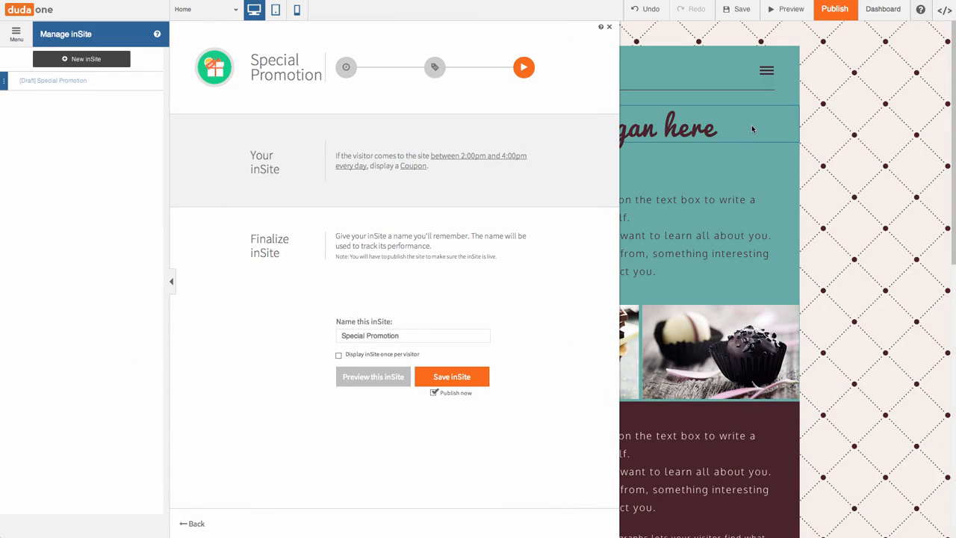
# Step: Name the inSite "Happy Hour Coupon Promo"
pyautogui.tripleClick(447, 334)
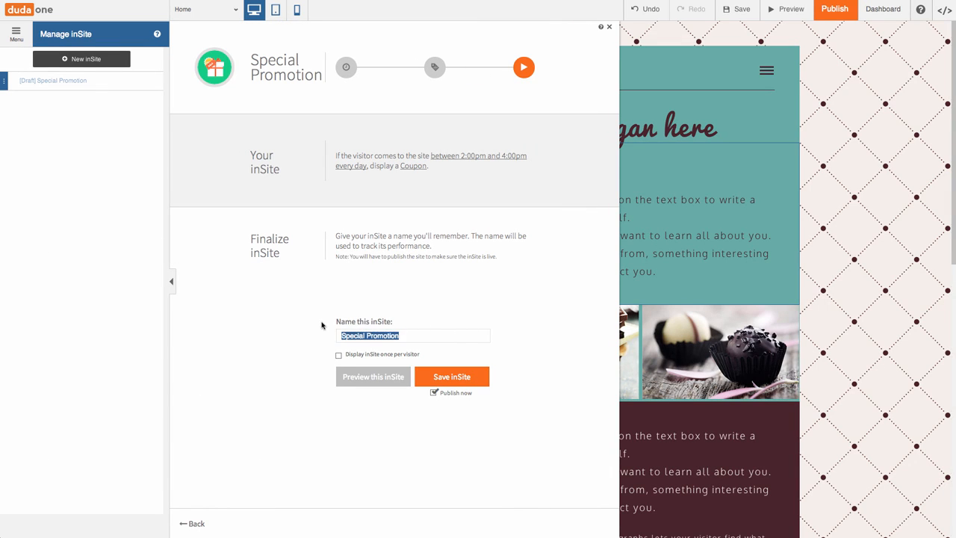
pyautogui.write('Happy Hour')
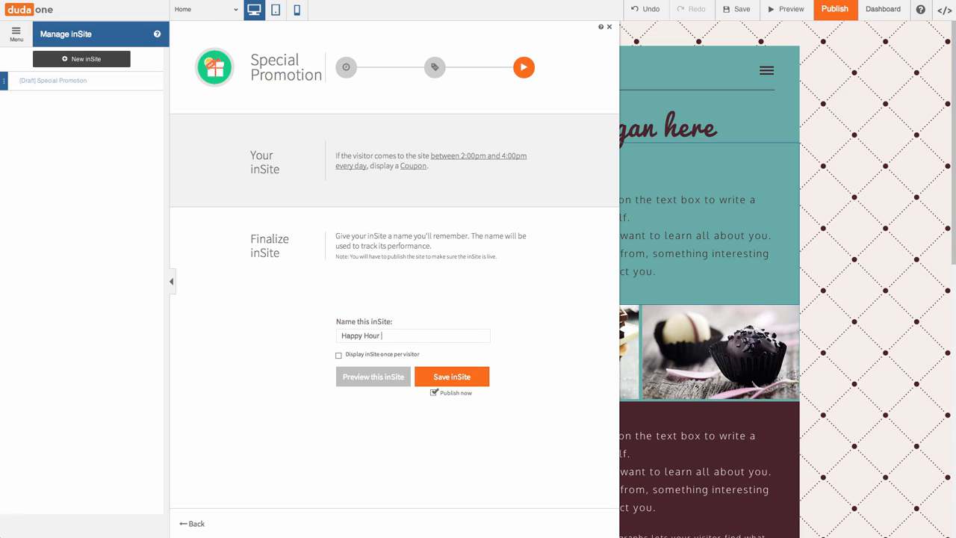
pyautogui.write(' Coupon Promo')
# Step: Preview the coupon promotion on the desktop page, return to the final stage, and save the inSite with immediate publishing enabled
pyautogui.click(389, 384)
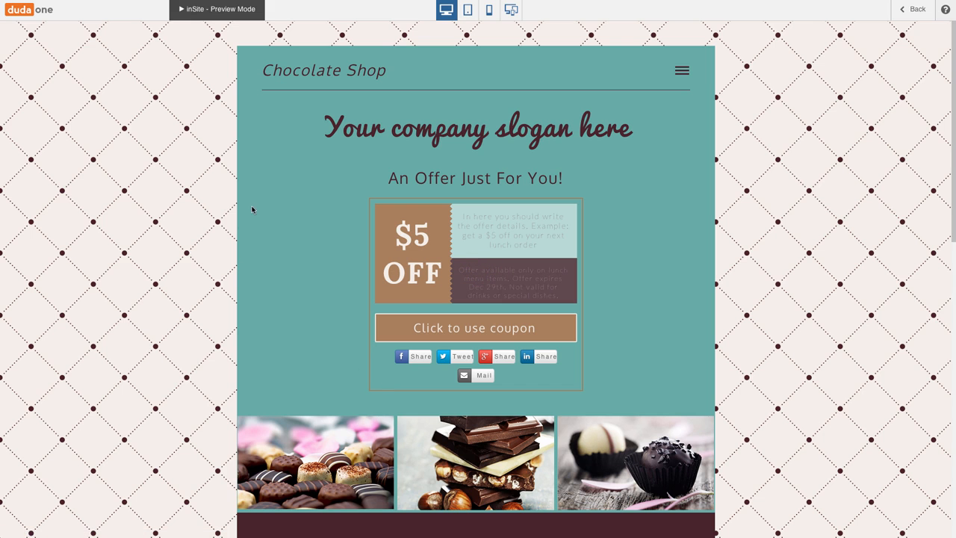
pyautogui.scroll(-2, 352, 149)
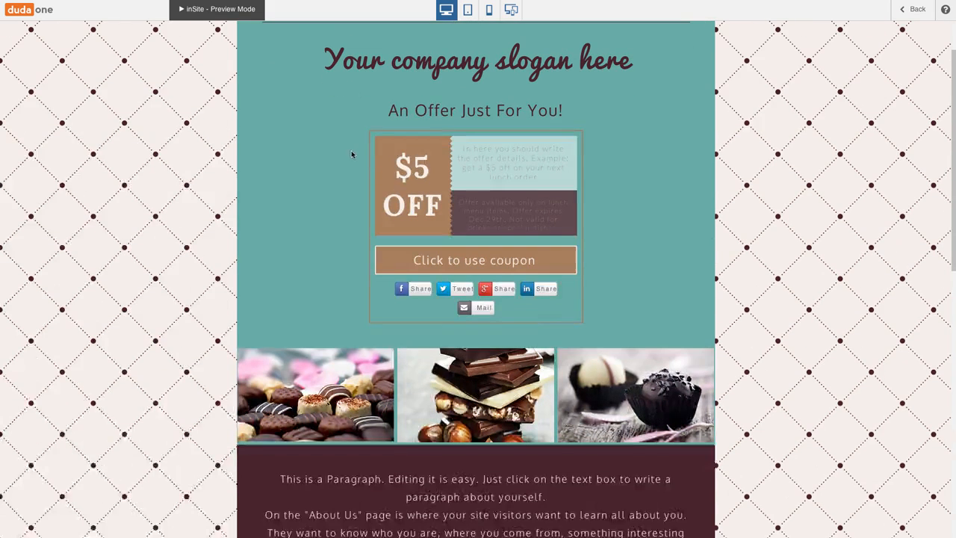
pyautogui.scroll(2, 370, 277)
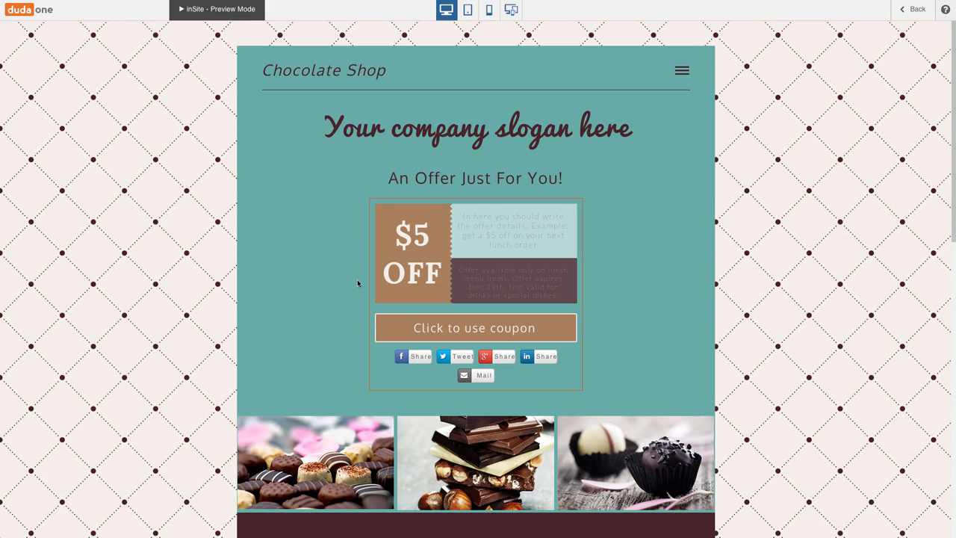
pyautogui.click(257, 16)
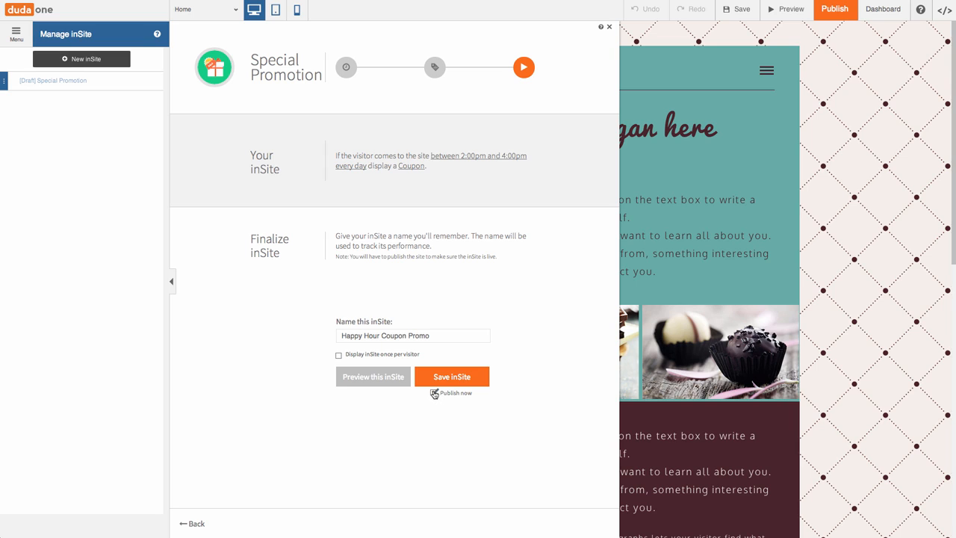
pyautogui.click(430, 384)
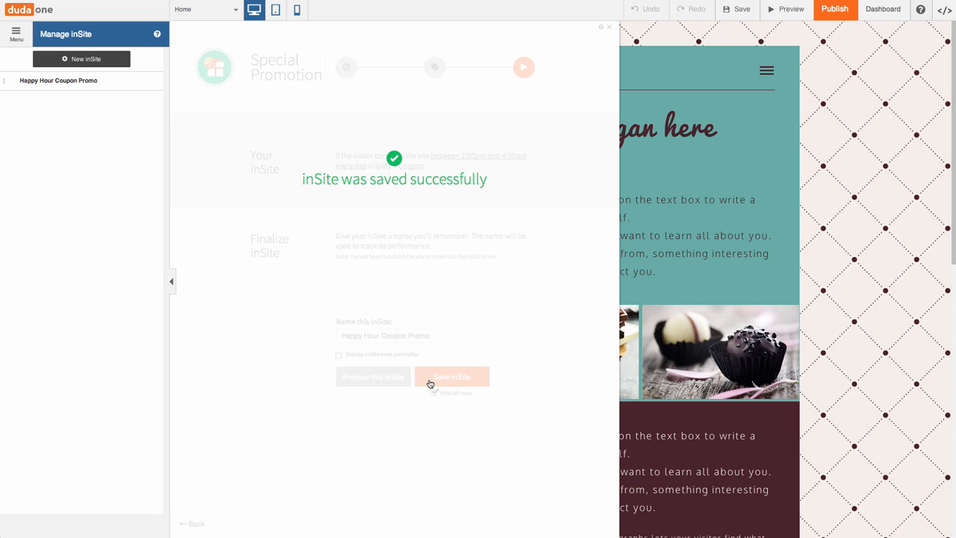